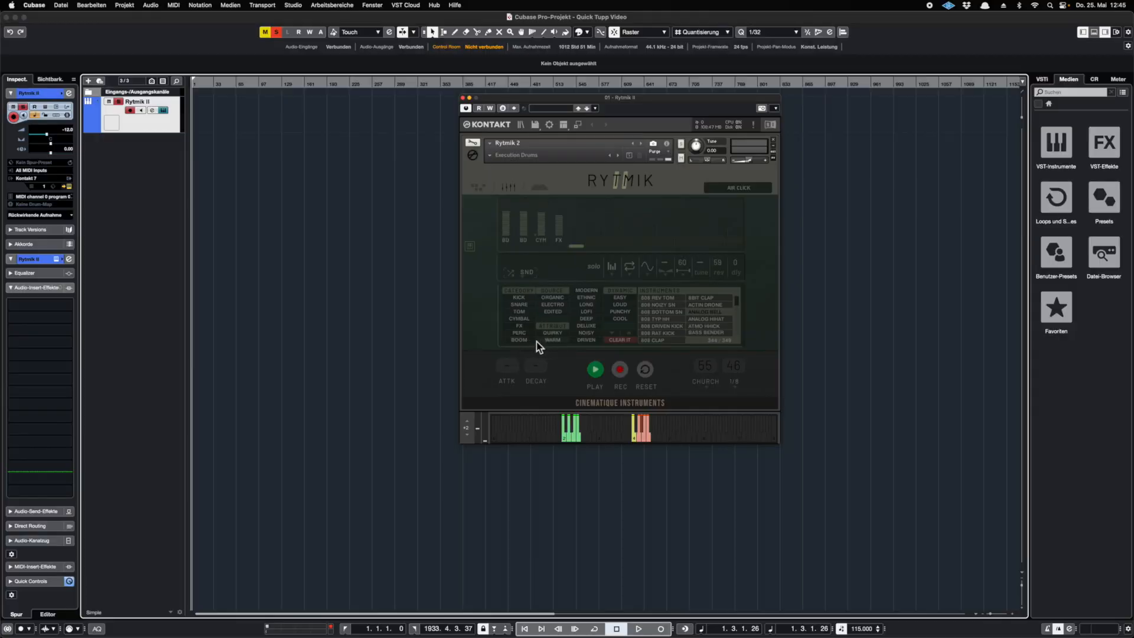
Step: Fill the fifth slot with the Boom-category sound Big Stroke after trying Battle Ship, and set its reverb to 29
click(525, 340)
click(668, 299)
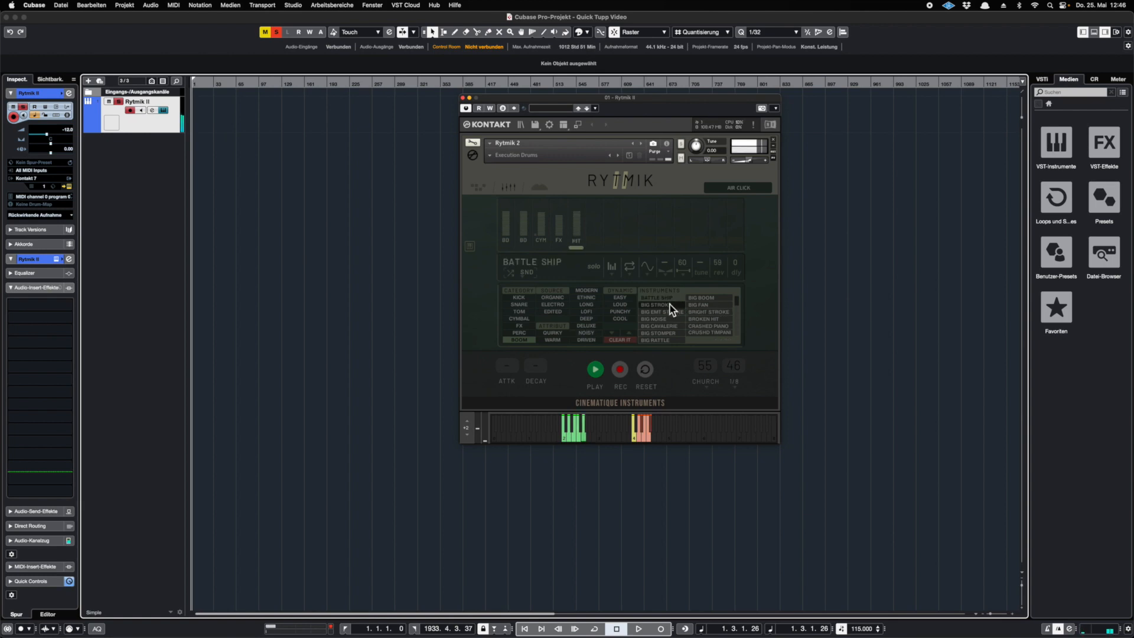
click(671, 307)
click(686, 265)
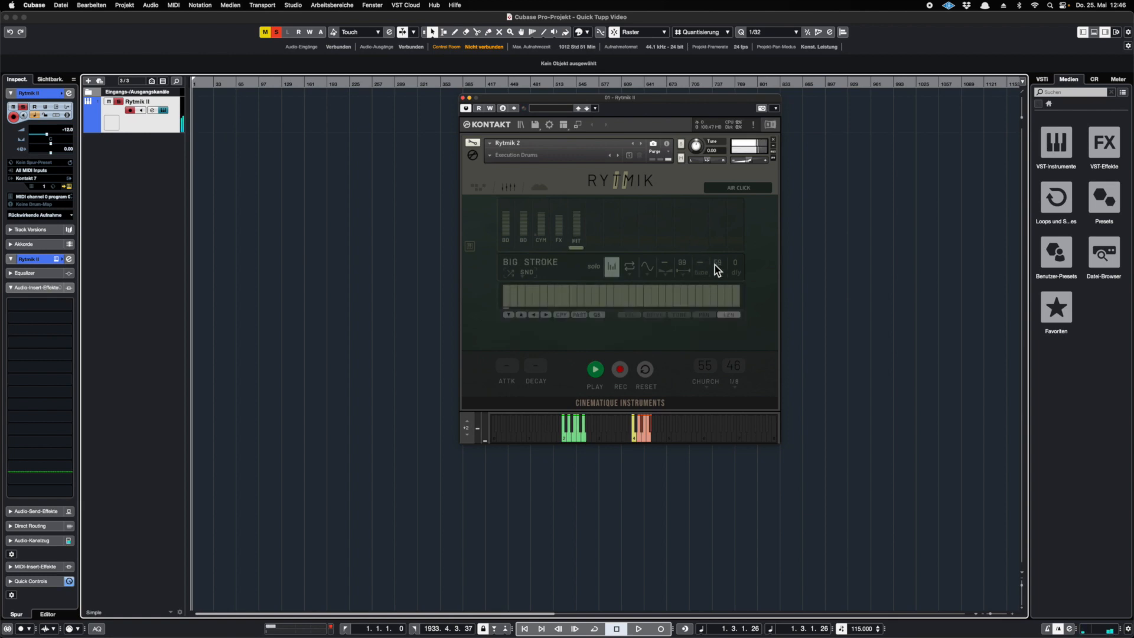
drag(720, 264, 721, 278)
Step: Audition further Boom sounds, including Big Cavalerie, Big Stomper, Big Rattle and Big Fan, and load Bright Stroke in the fifth slot
click(631, 267)
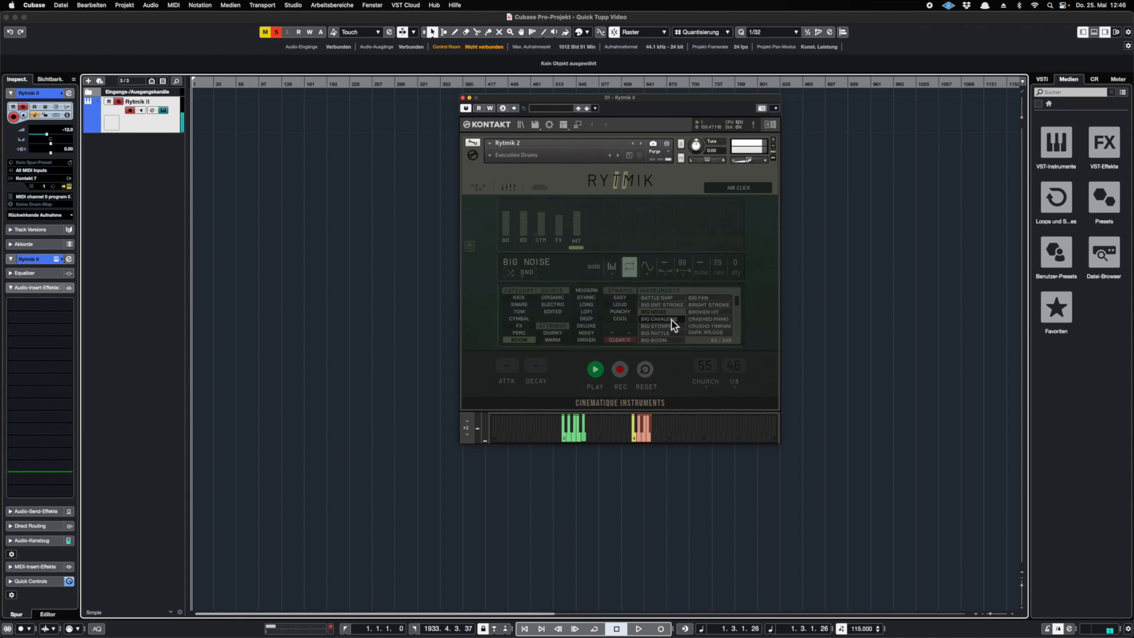
click(671, 320)
click(672, 326)
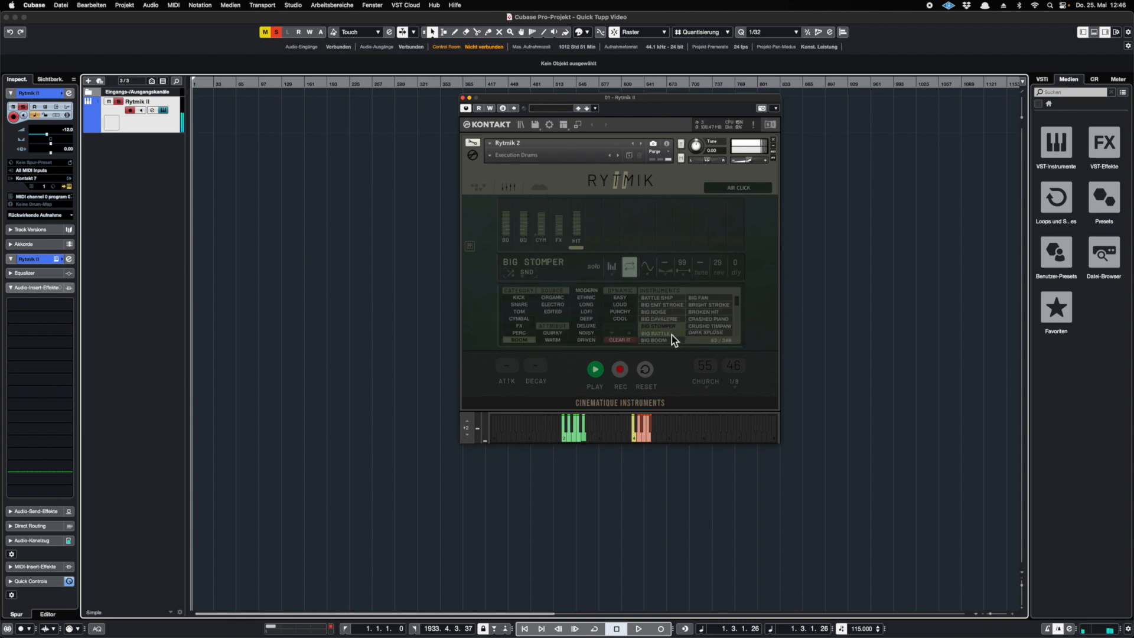
click(671, 334)
click(707, 298)
click(707, 306)
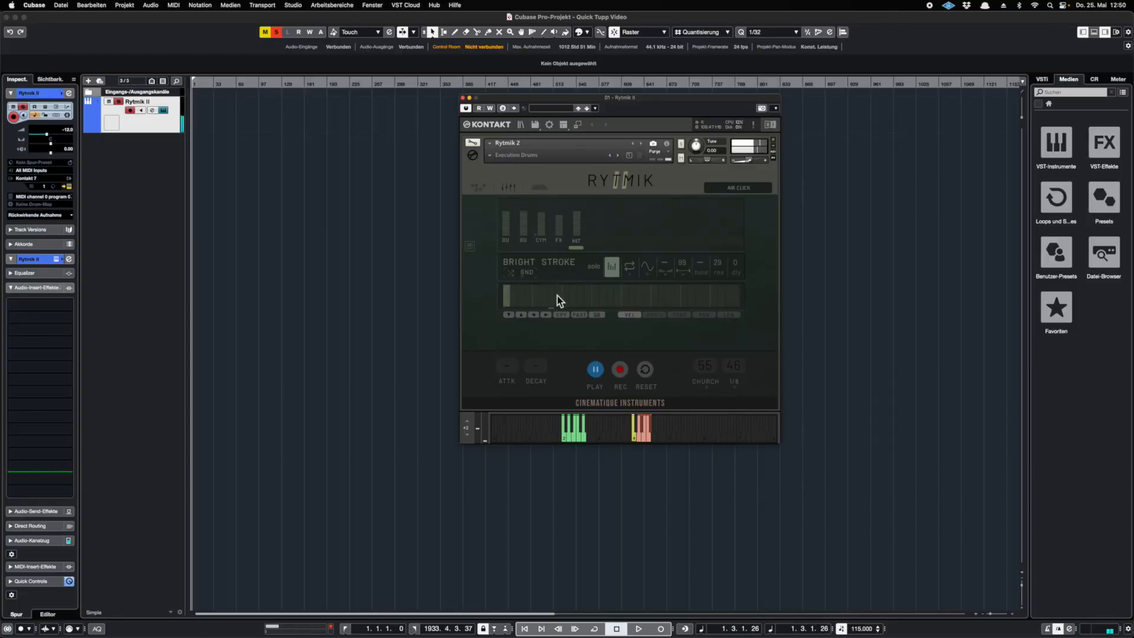
Step: Draw velocity hits of varying height across the middle and end of the Bright Stroke sequence
drag(590, 294, 611, 300)
drag(685, 300, 736, 296)
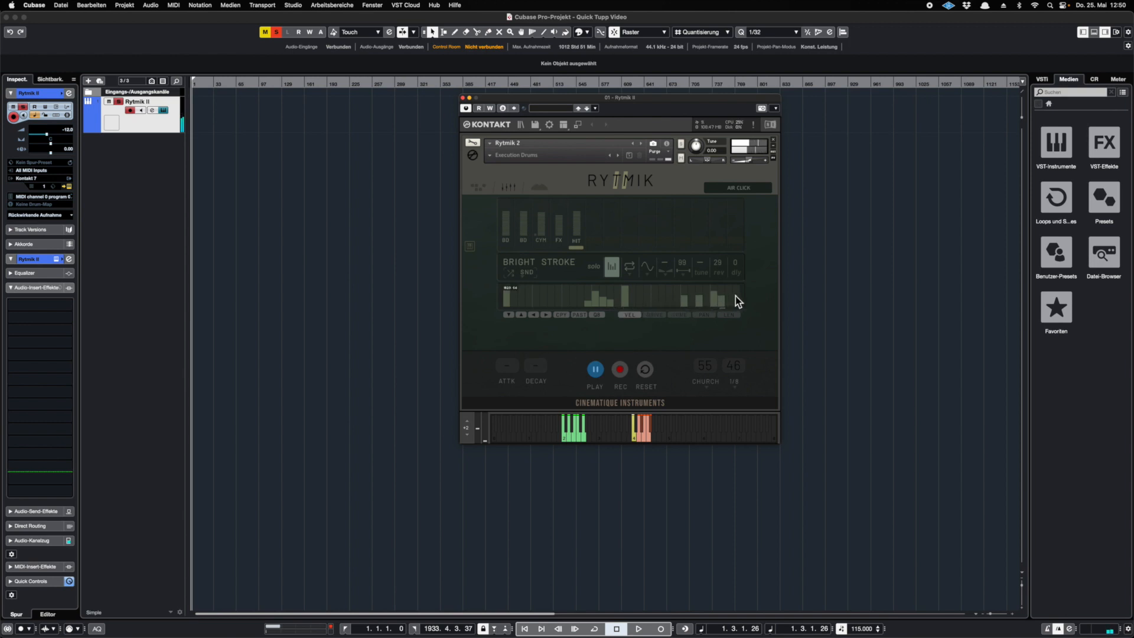
mouse_move(552, 305)
mouse_down()
mouse_move(560, 297)
mouse_move(554, 311)
mouse_up()
click(558, 293)
click(559, 299)
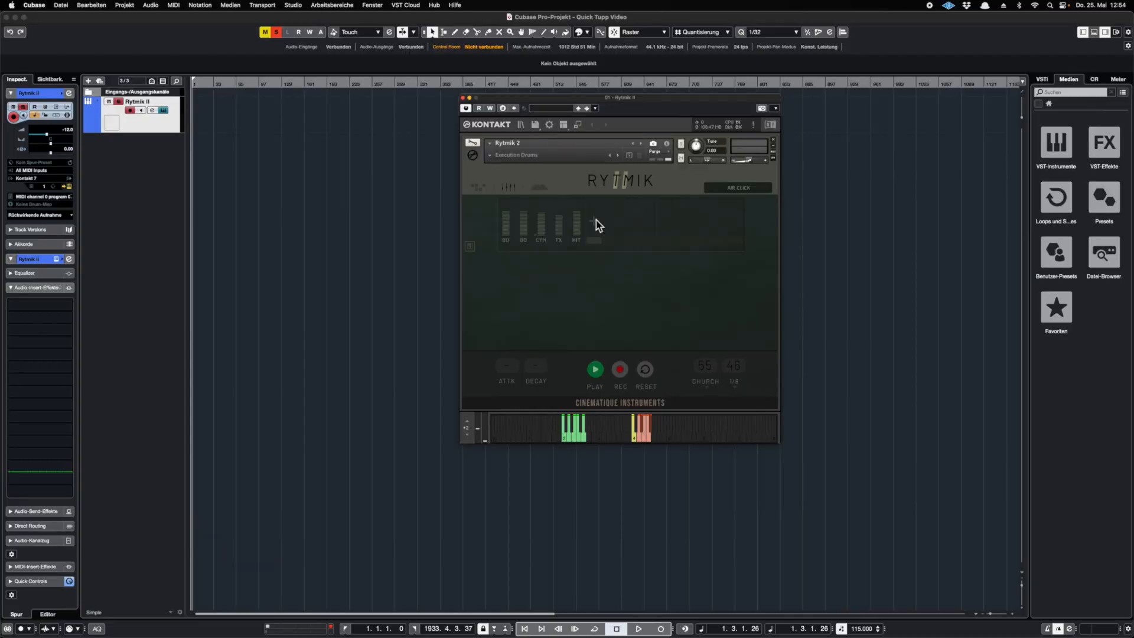
Step: Add an instrument in the sixth slot, randomizing only its sequencer and then only its sound
click(594, 221)
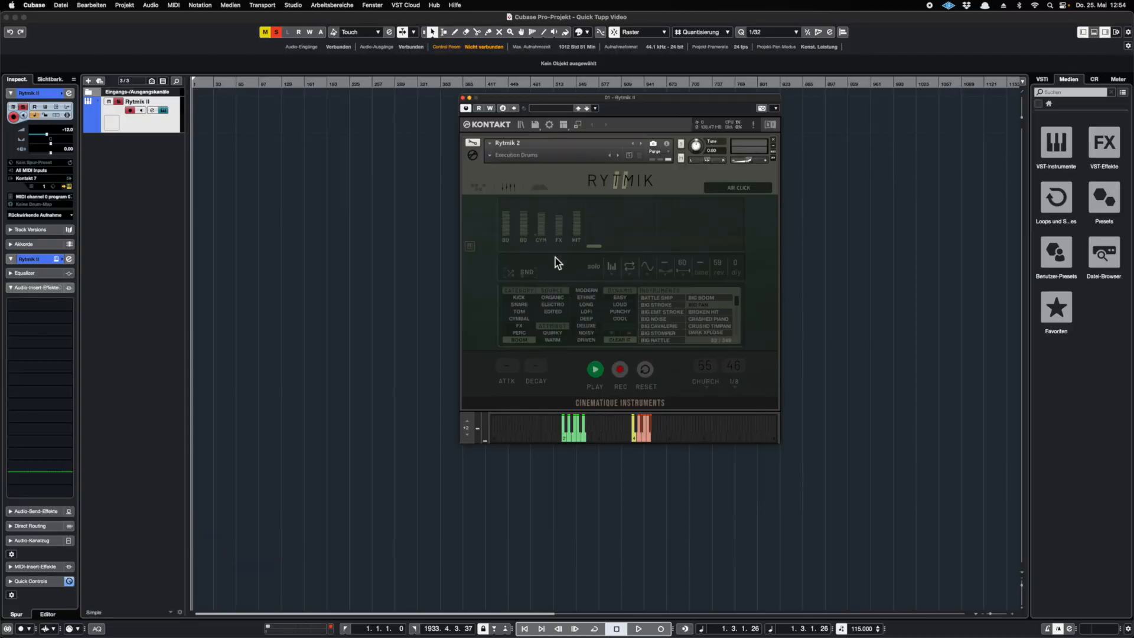
click(528, 274)
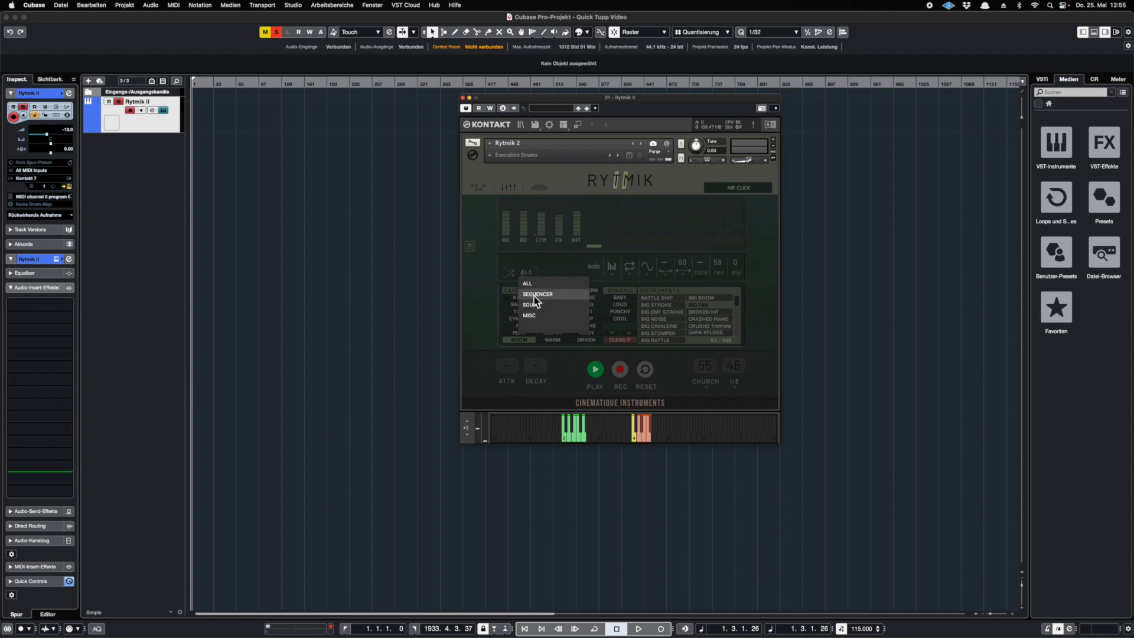
click(535, 294)
click(512, 275)
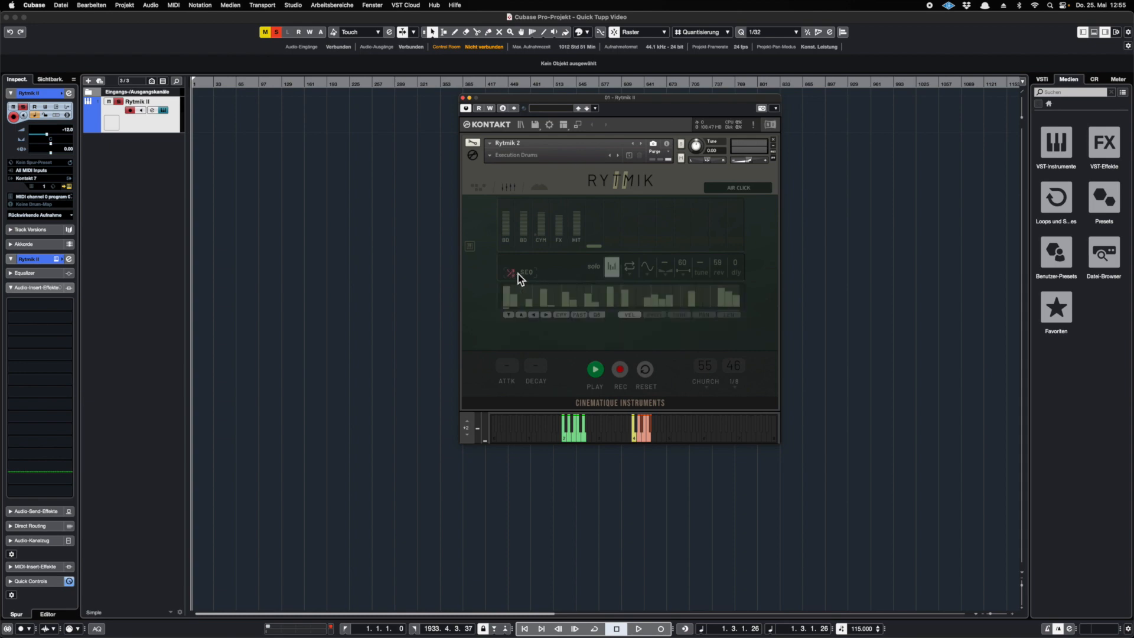
click(530, 274)
click(530, 299)
click(511, 275)
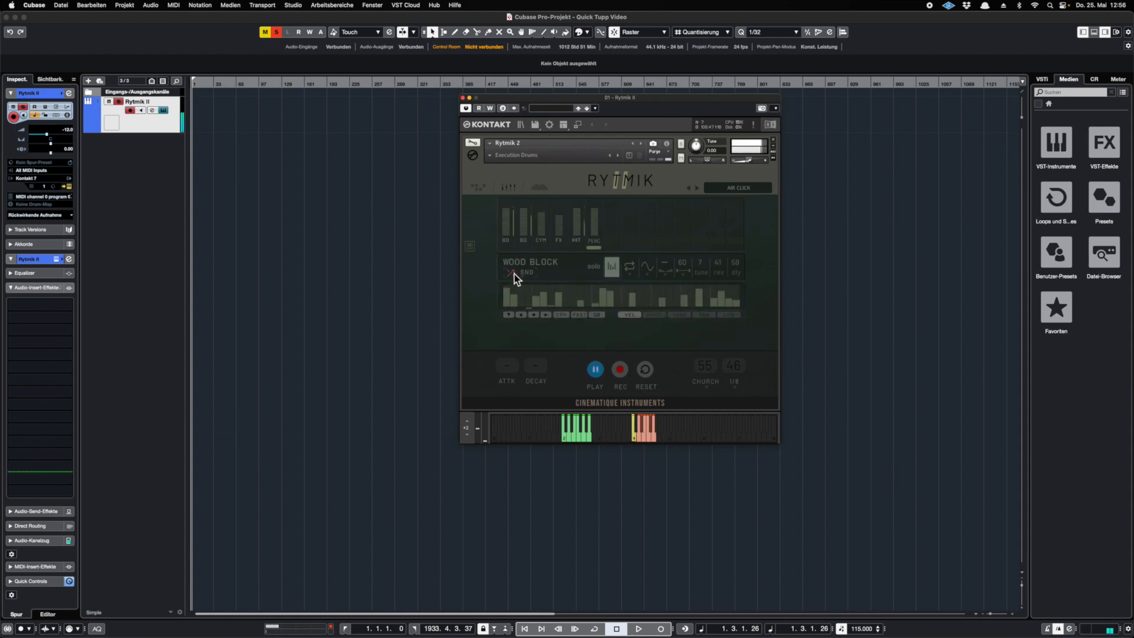
Step: Clear most of the random Wood Block velocity steps and draw small groups of hits across its sequence
click(604, 290)
drag(604, 291, 668, 295)
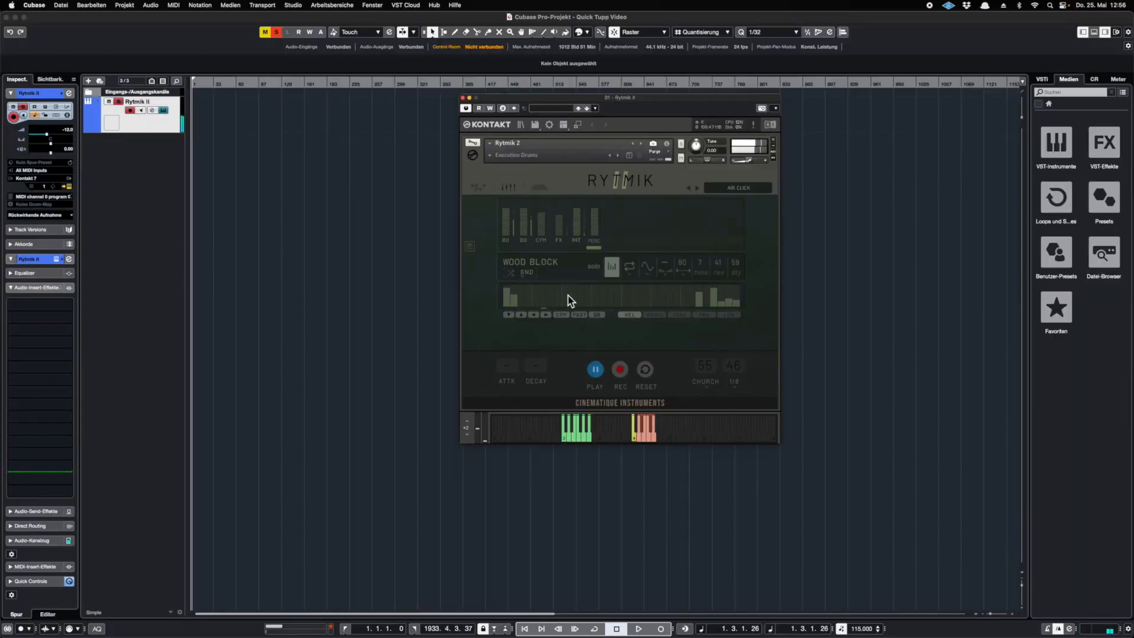
mouse_move(571, 300)
mouse_down()
mouse_move(720, 301)
mouse_move(703, 314)
mouse_up()
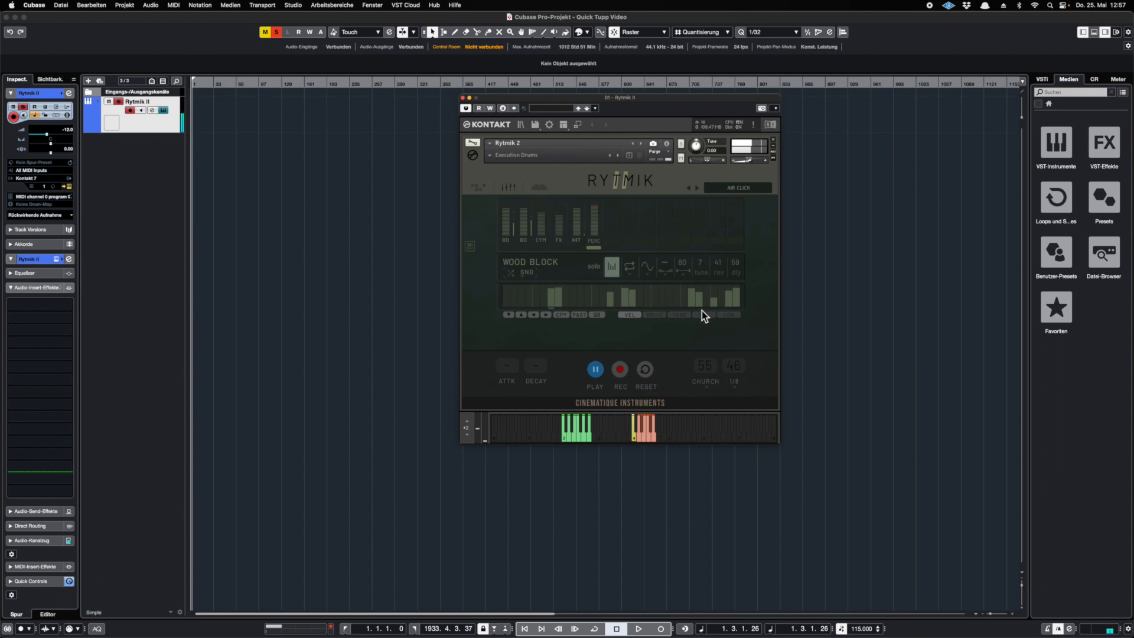
click(675, 296)
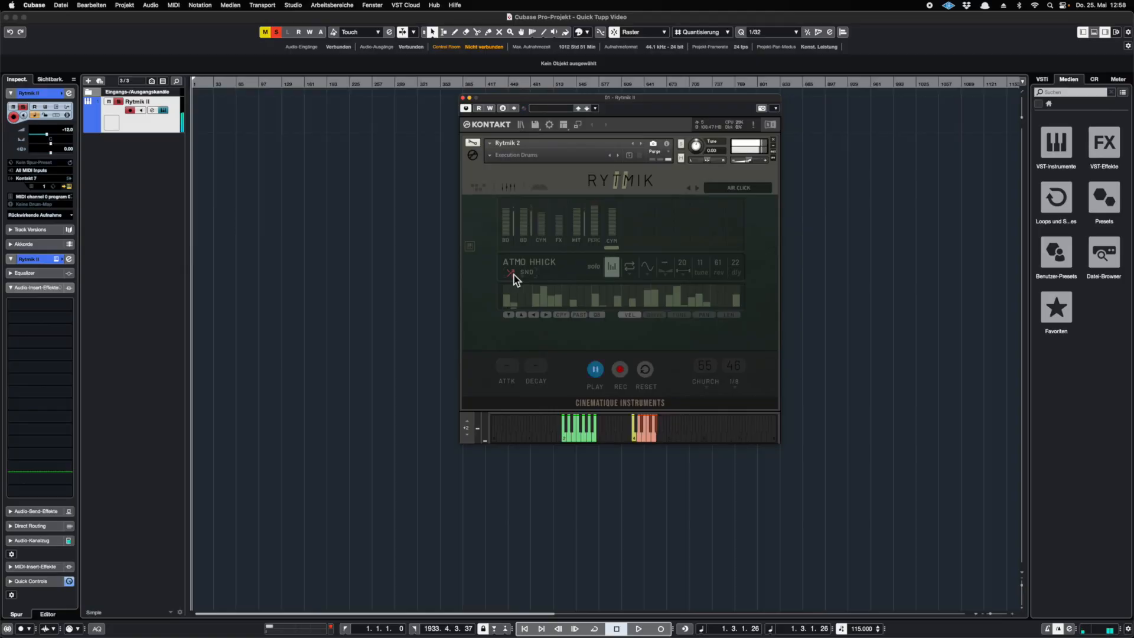
Step: Randomize the seventh slot's sound repeatedly to get Metall Clank, and draw sparse velocity hits in its sequence
click(514, 275)
click(513, 275)
click(514, 274)
click(514, 275)
click(514, 274)
click(514, 274)
click(514, 274)
click(514, 274)
click(513, 274)
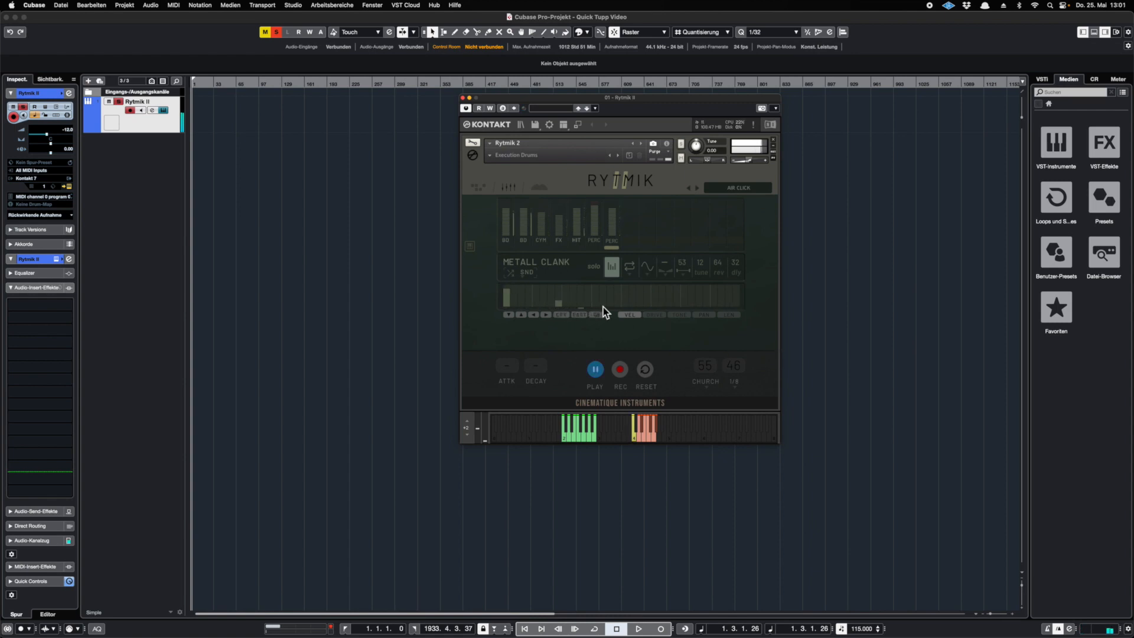
click(625, 297)
click(728, 303)
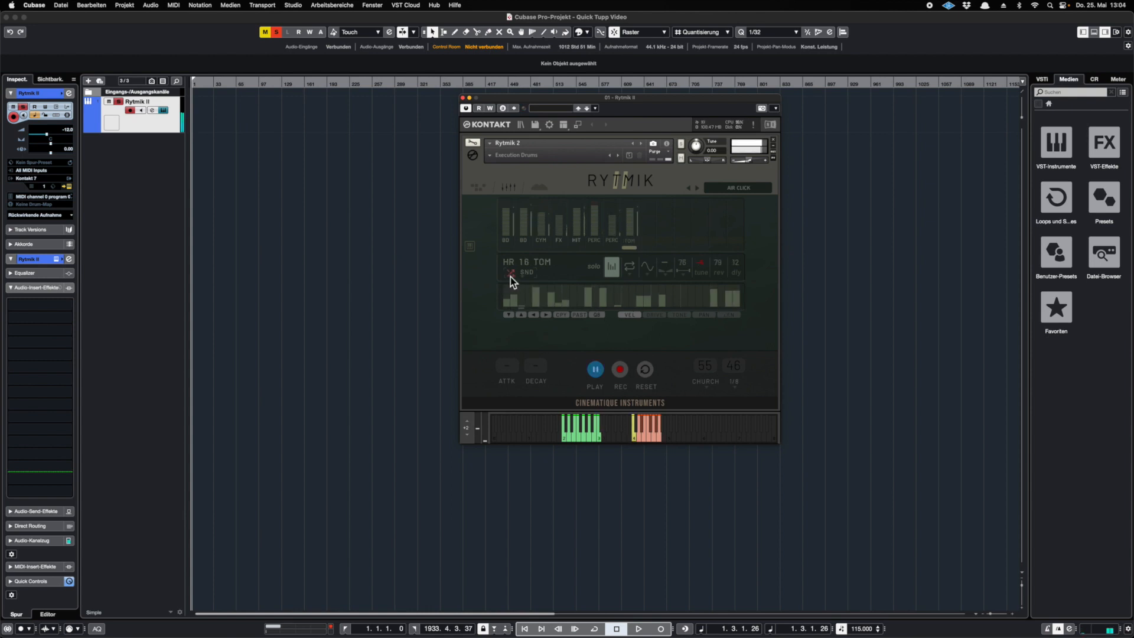
Step: Randomize the eighth slot's instrument repeatedly, settling on the Digi Maracas sound
click(510, 276)
click(510, 276)
click(510, 276)
click(510, 276)
click(510, 276)
click(510, 275)
click(511, 276)
click(510, 276)
click(510, 275)
click(510, 276)
click(510, 276)
click(510, 276)
click(510, 276)
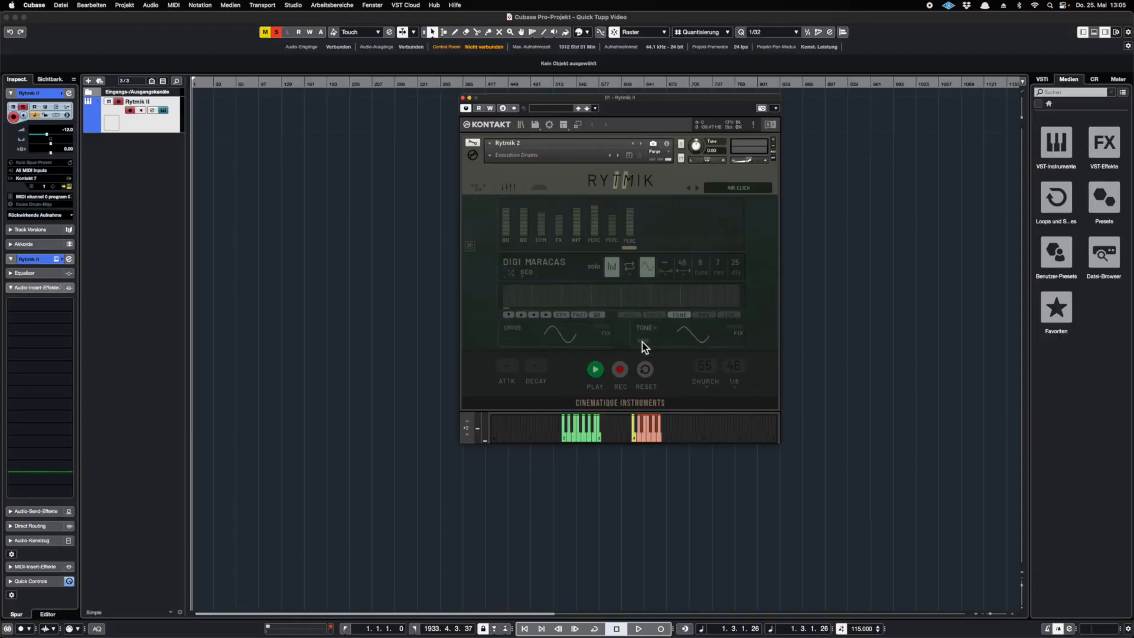
Step: Switch the Digi Maracas tone effect to the LP filter, start playback and shape the steps of its tone sequence
click(647, 332)
key(space)
drag(704, 314, 710, 299)
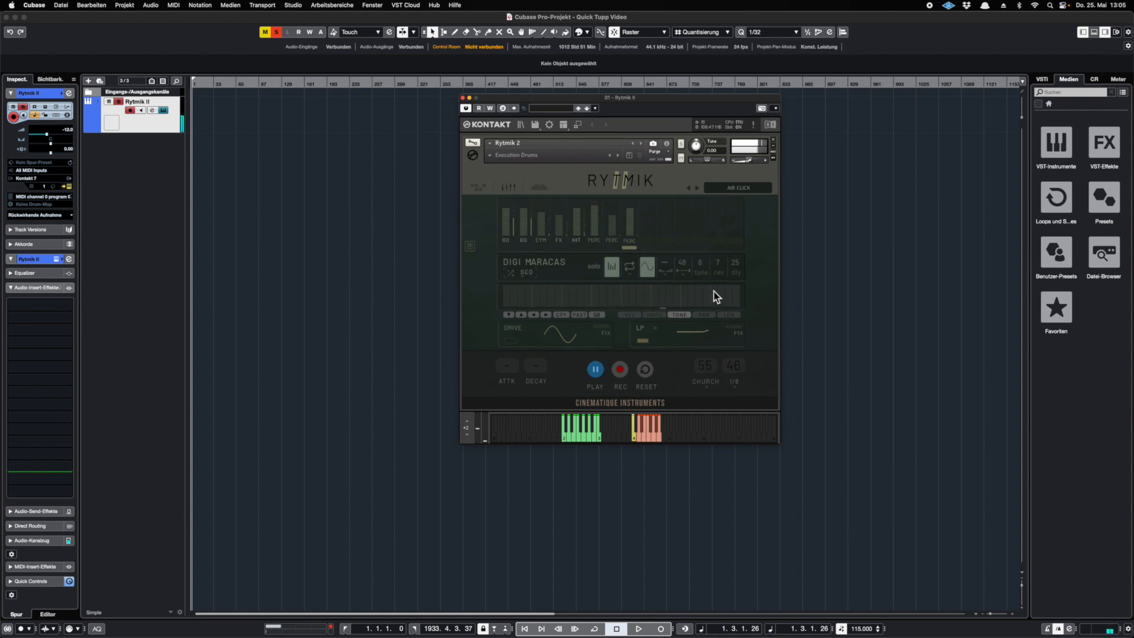
drag(714, 295, 711, 302)
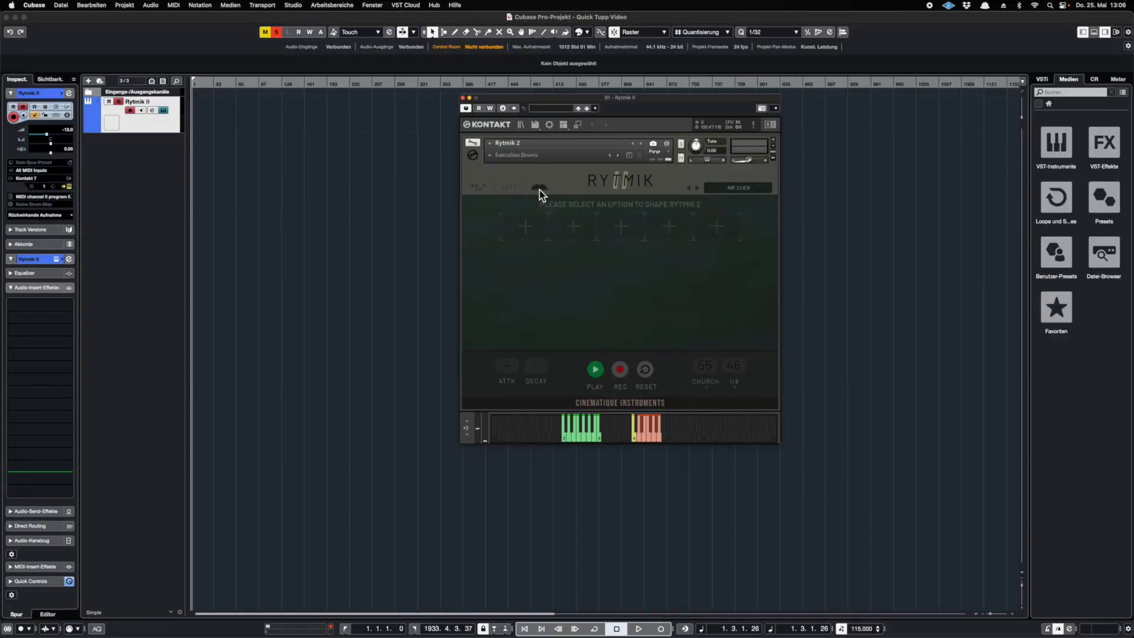
Step: Add Compression as the first shaping option, fill its whole modwheel assignment lane and set its input to 69
click(525, 230)
click(721, 306)
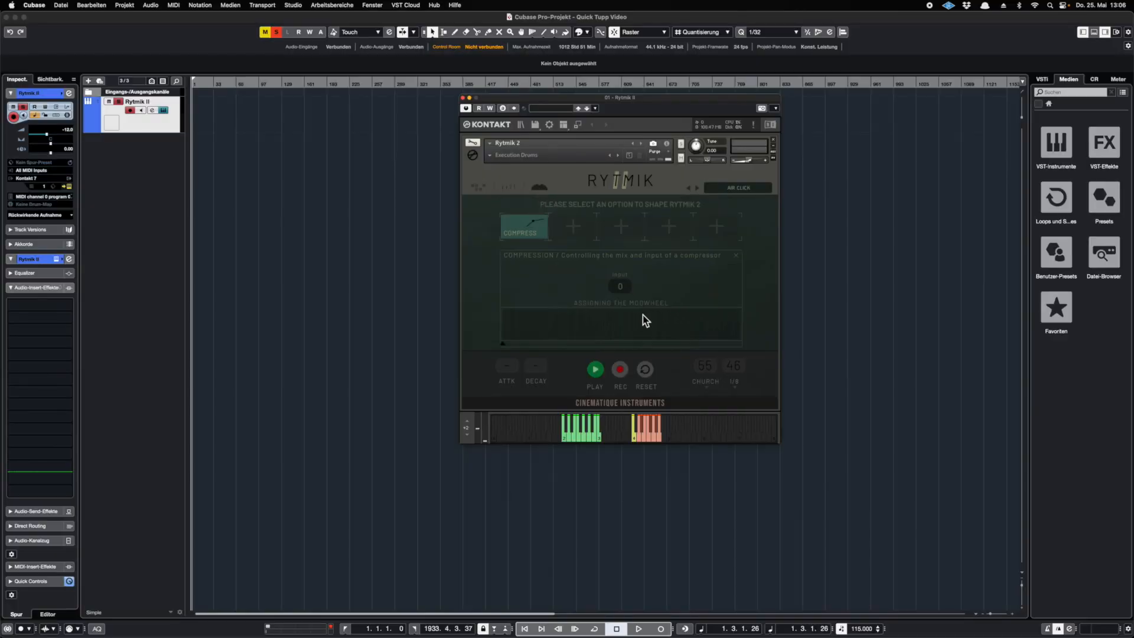
drag(740, 320, 492, 319)
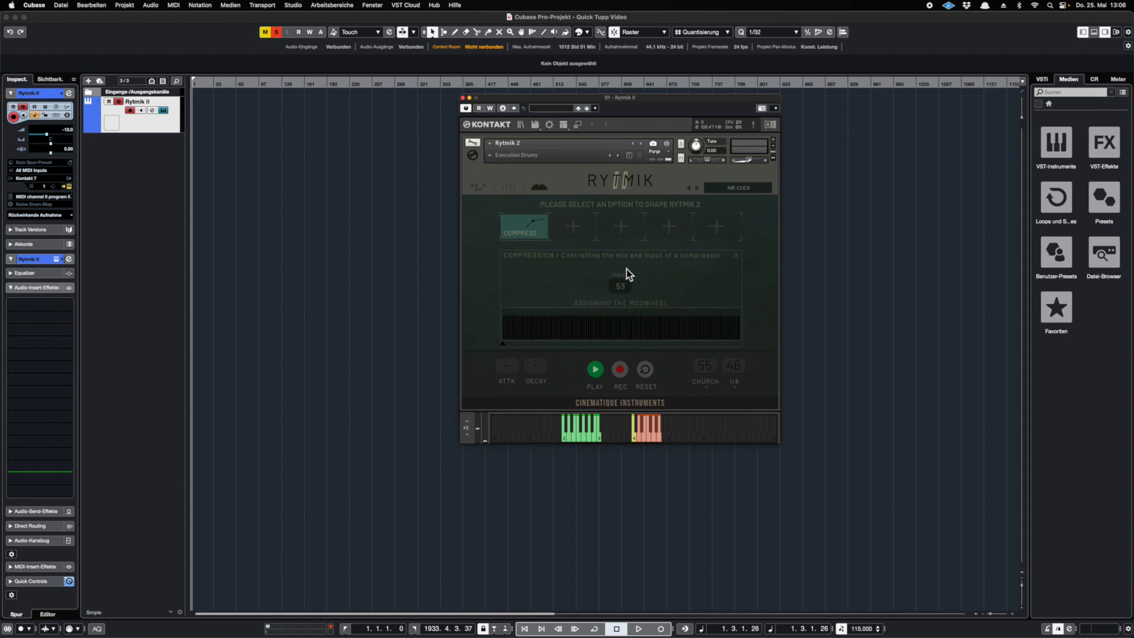
drag(625, 285, 627, 280)
Step: Set the overall attack to 4, adjust the overall decay, and leave the shaping page
drag(511, 364, 512, 356)
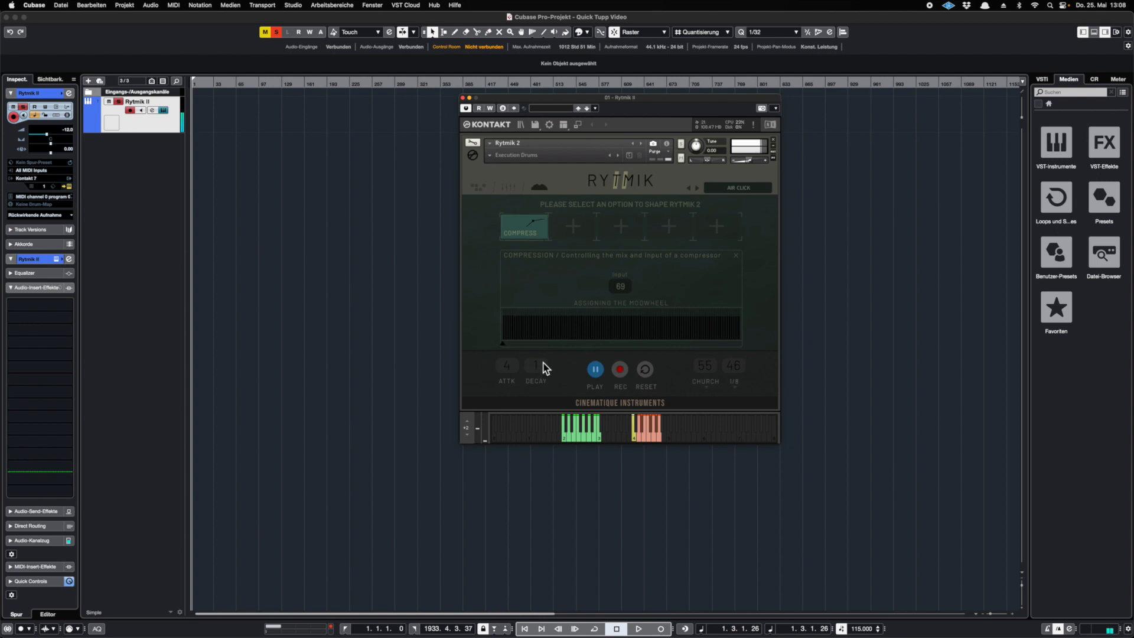
scroll(512, 371, up, 1)
click(511, 187)
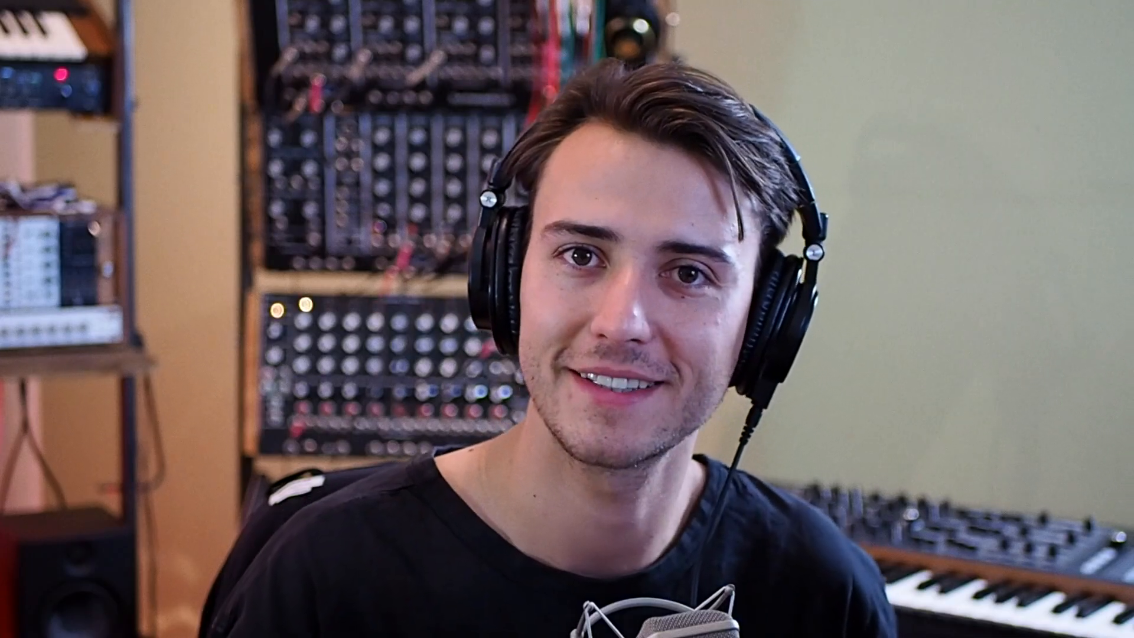